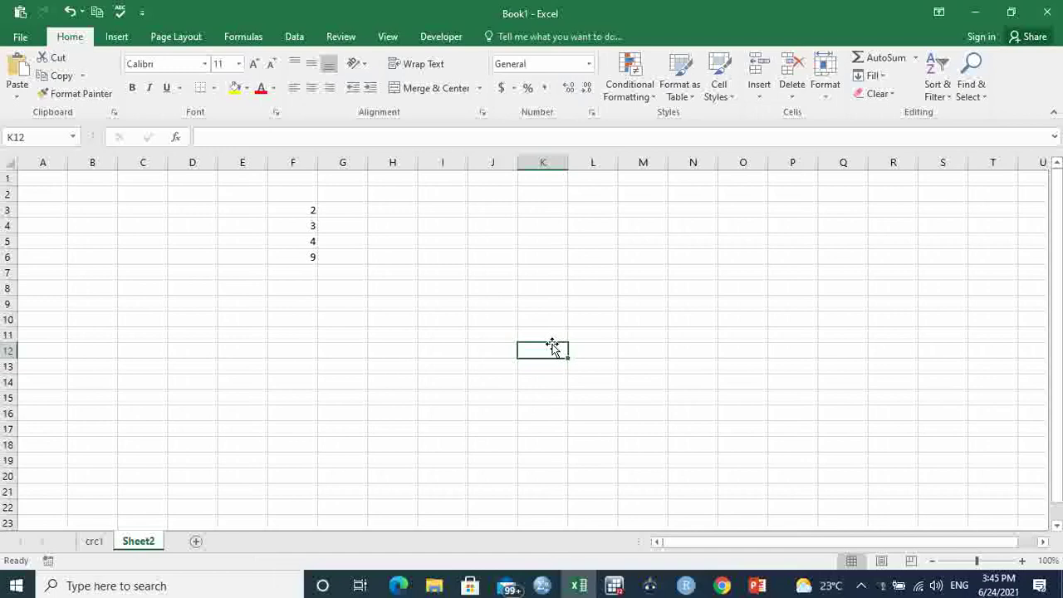
- Switch to the crc1 worksheet listing the data-entry topics
click(93, 541)
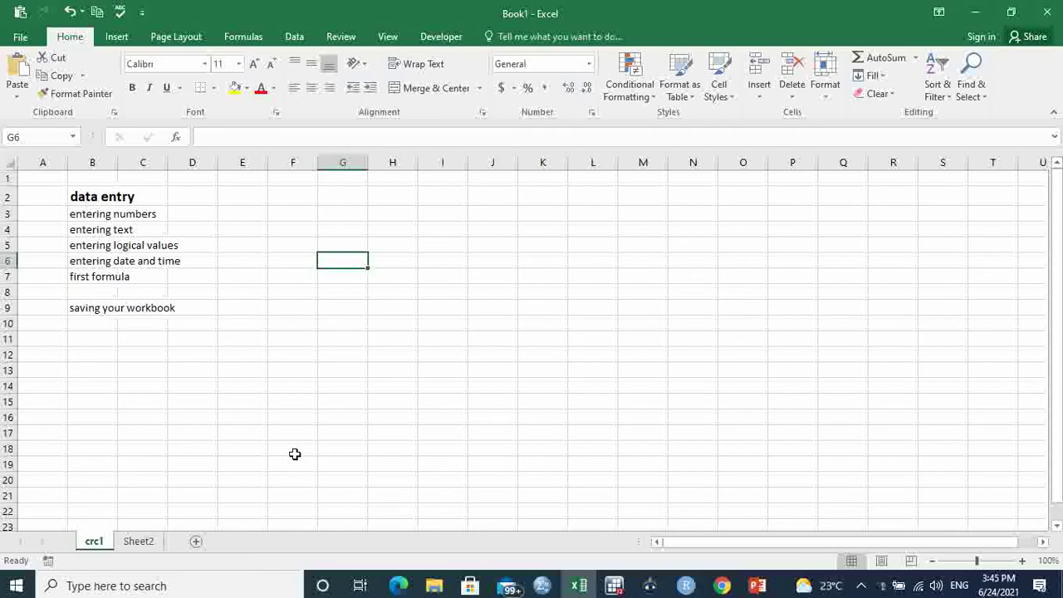
drag(295, 454, 368, 380)
click(426, 296)
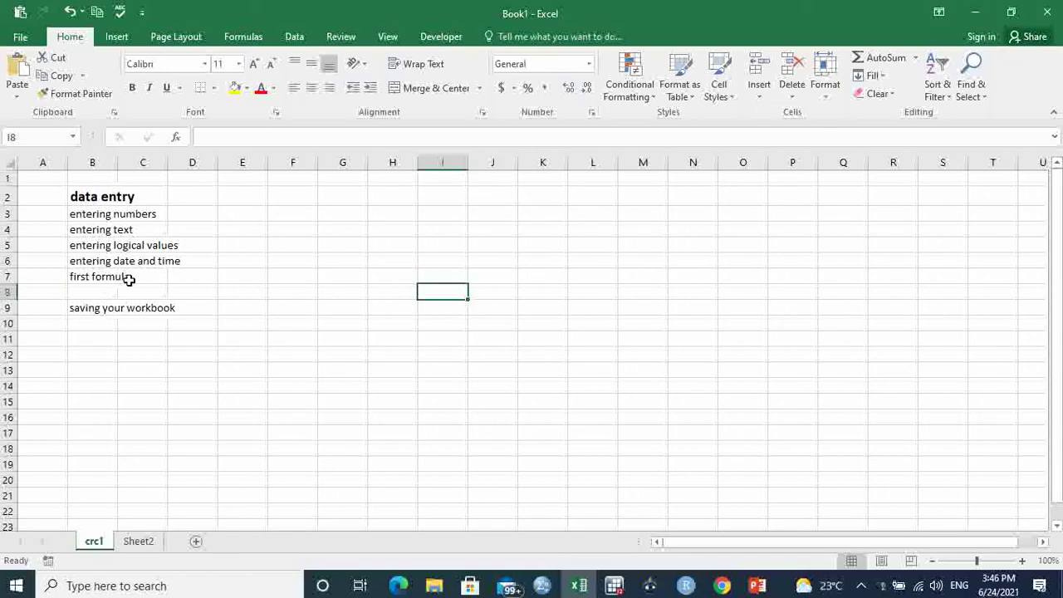
- Enter 1 in H3 and 2 in H4 to start the number series
click(386, 218)
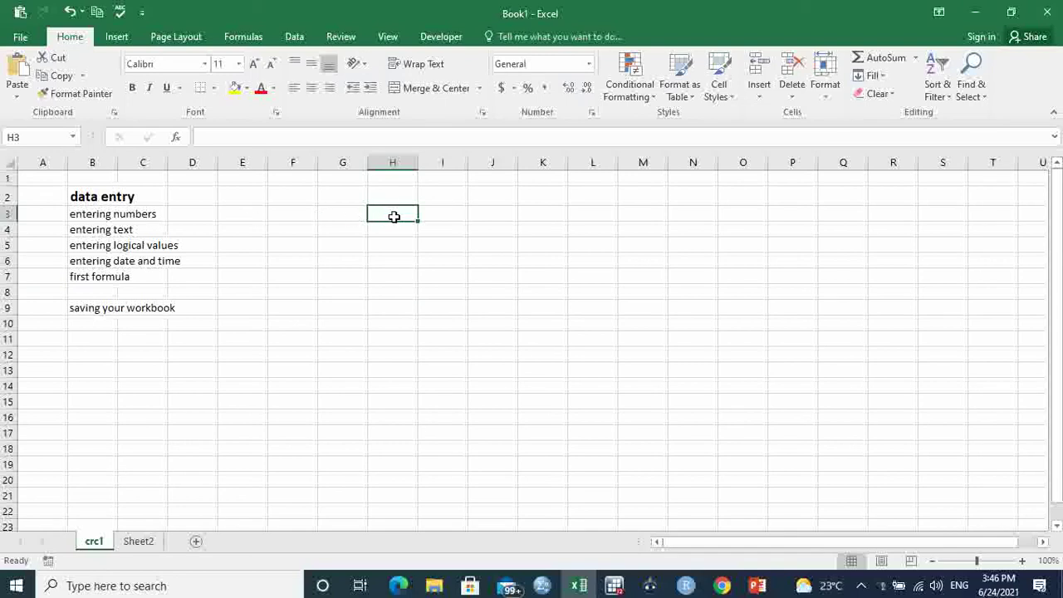
text(1)
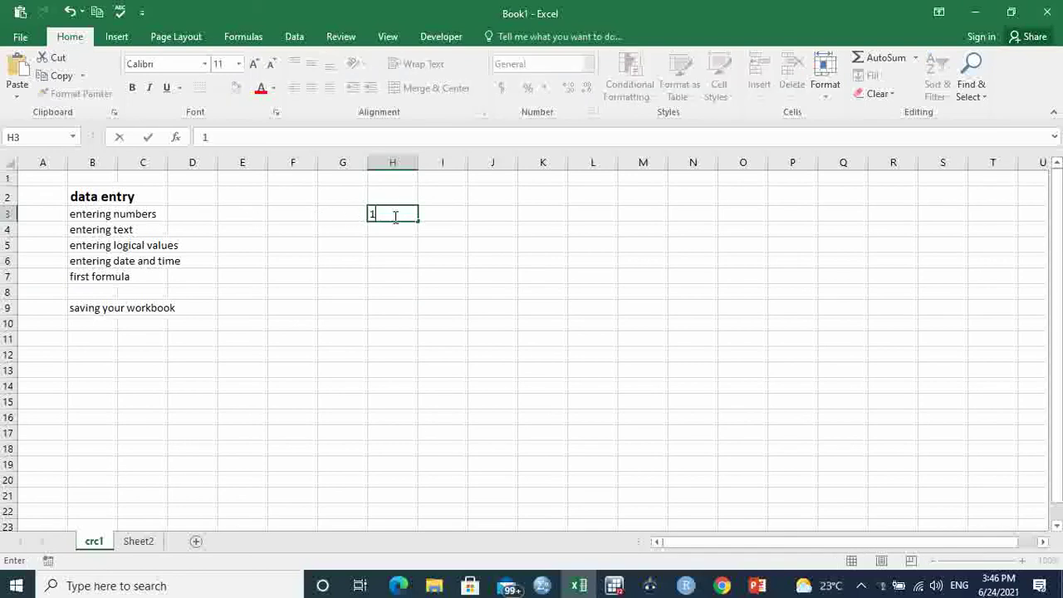
key(Return)
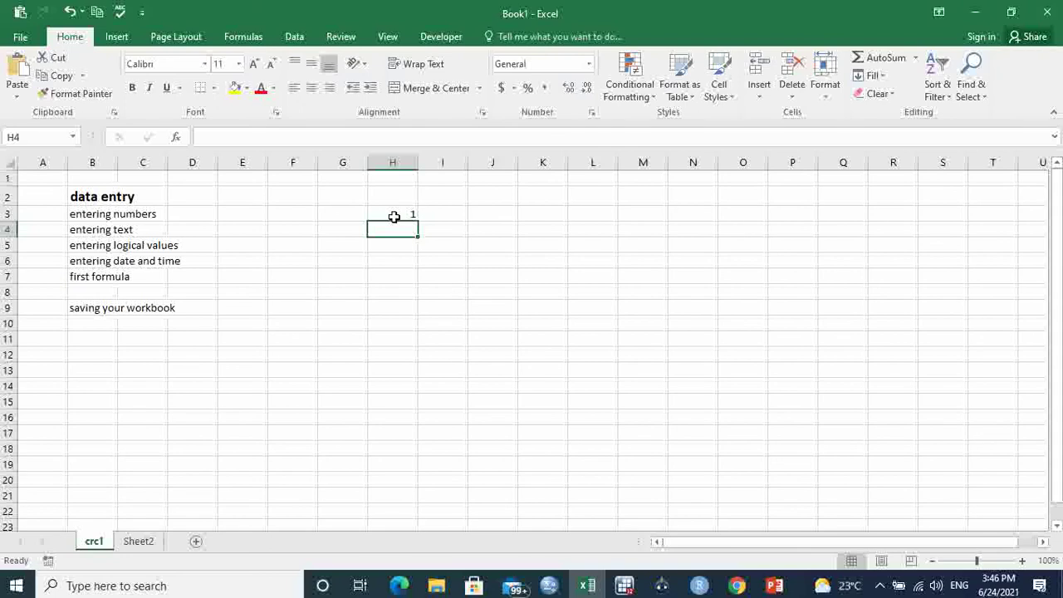
text(2)
key(Return)
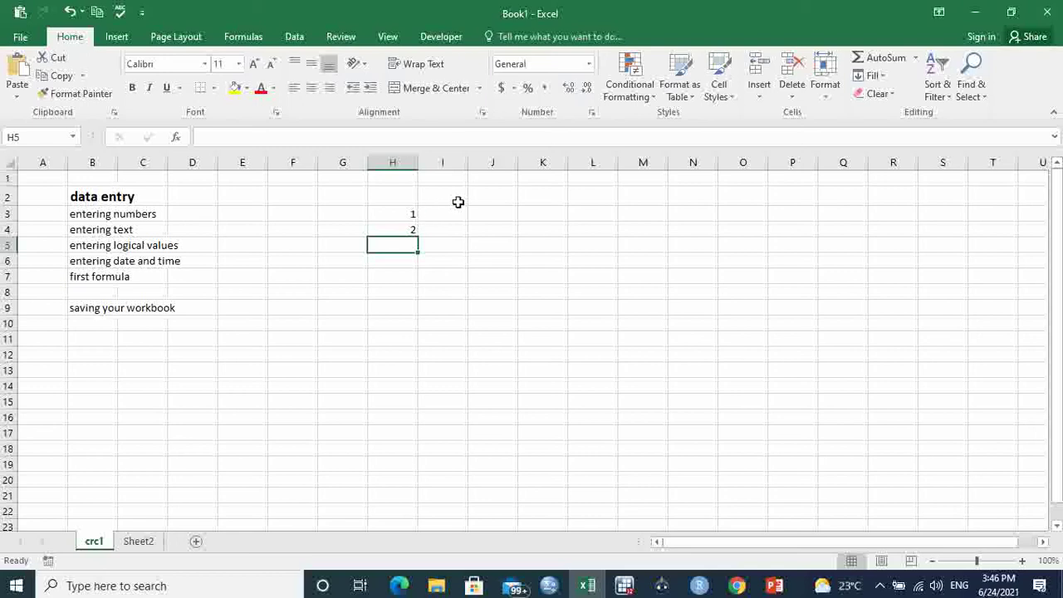
- Extend the series down to 10 in H12, then type 'galm dida dambi' into J3
click(402, 213)
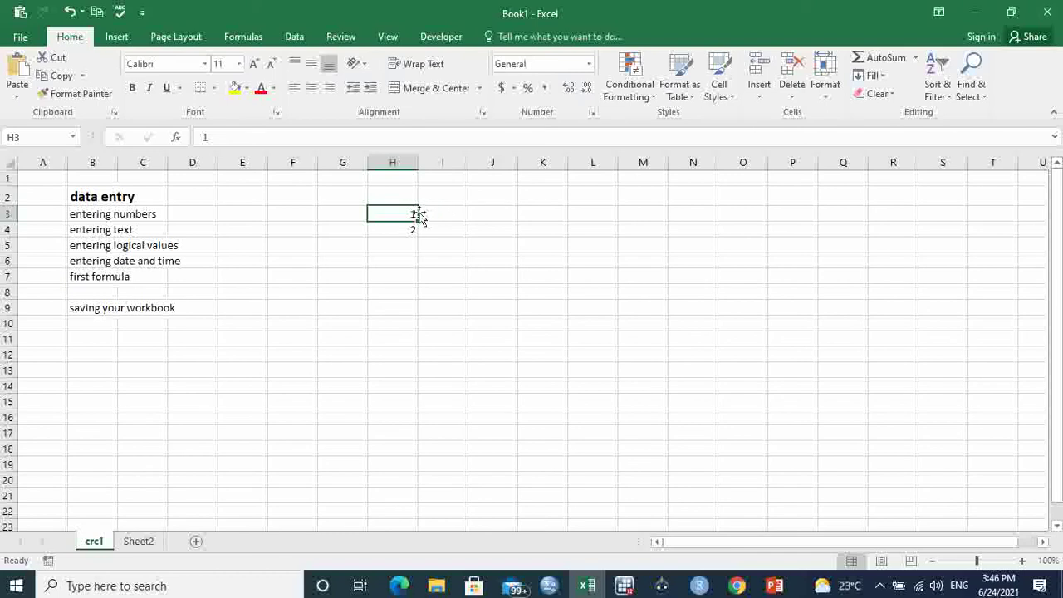
drag(409, 219, 413, 223)
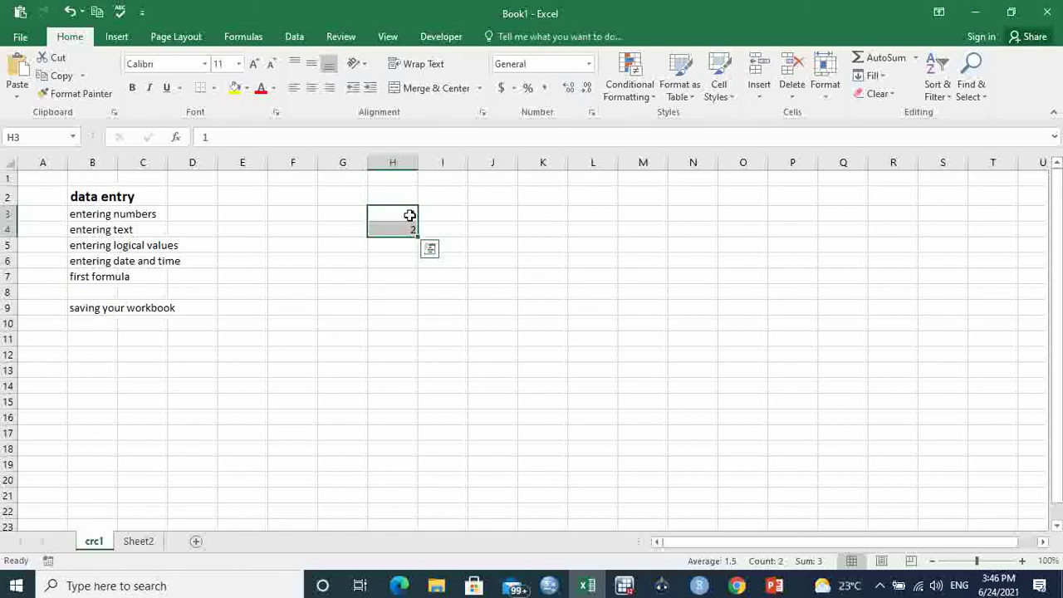
click(410, 215)
drag(410, 215, 418, 361)
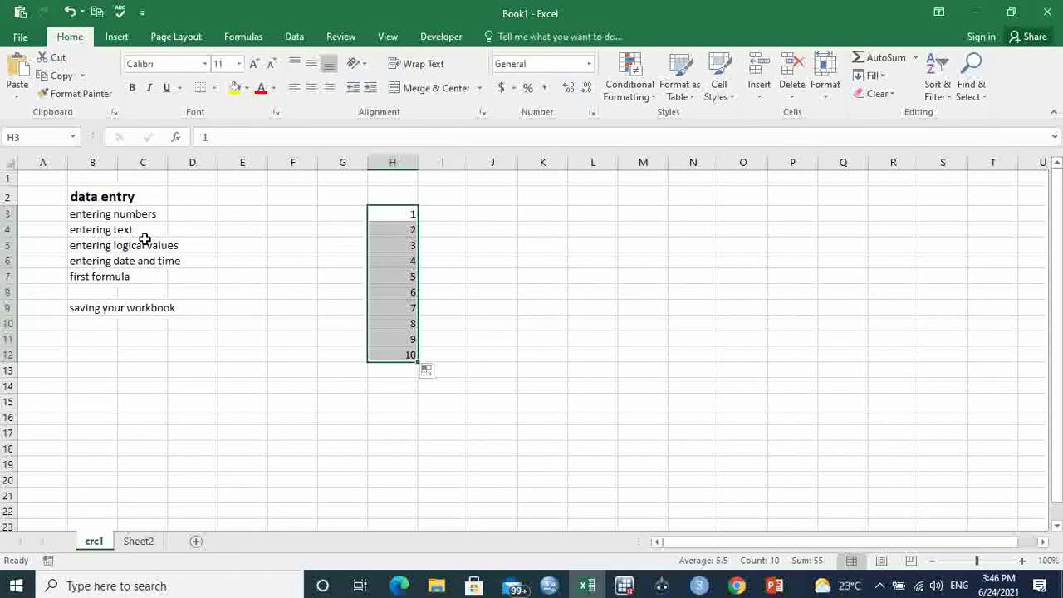
click(500, 216)
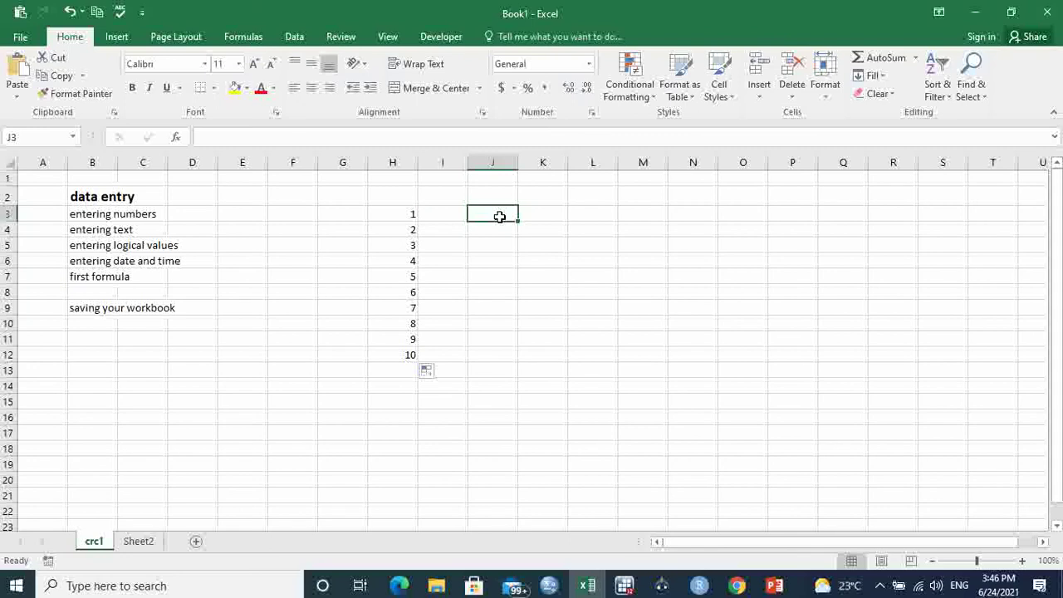
text(gal)
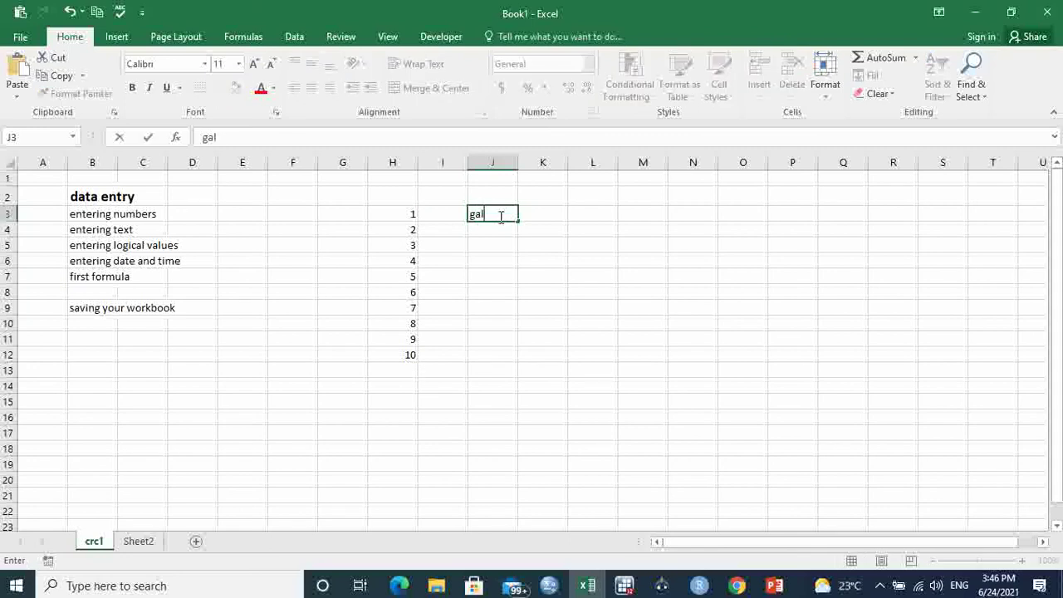
text(m dida d)
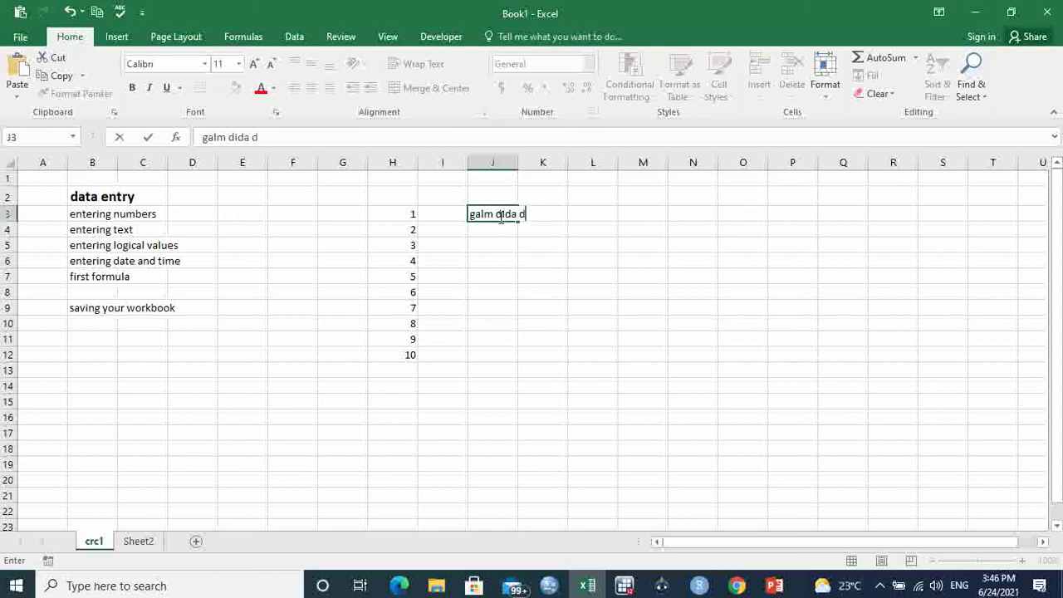
text(ambi)
- Commit 'galm dida dambi' in J3 and widen column J to fit it
click(534, 247)
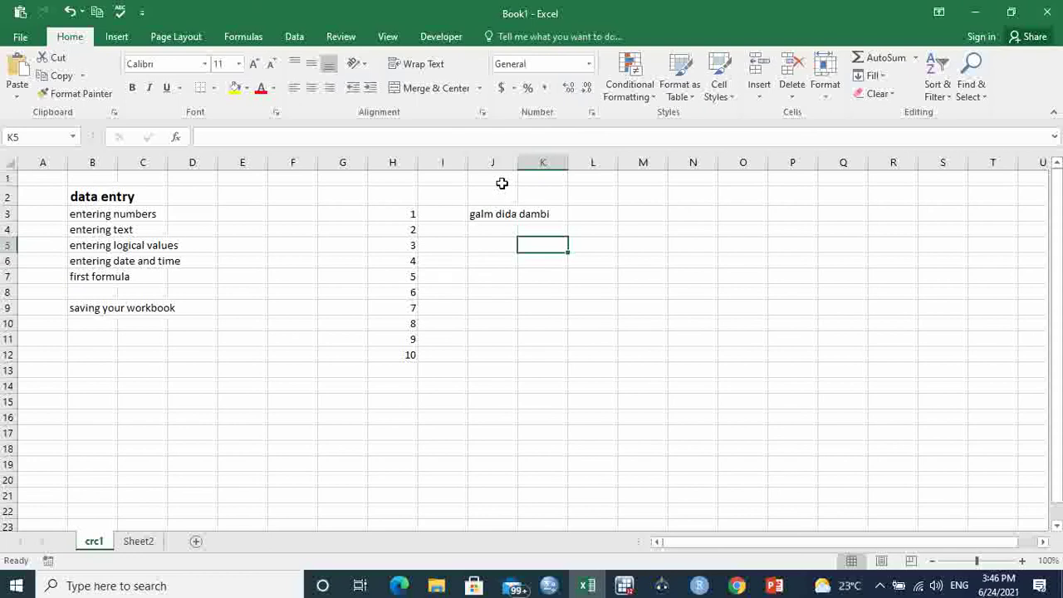
click(492, 213)
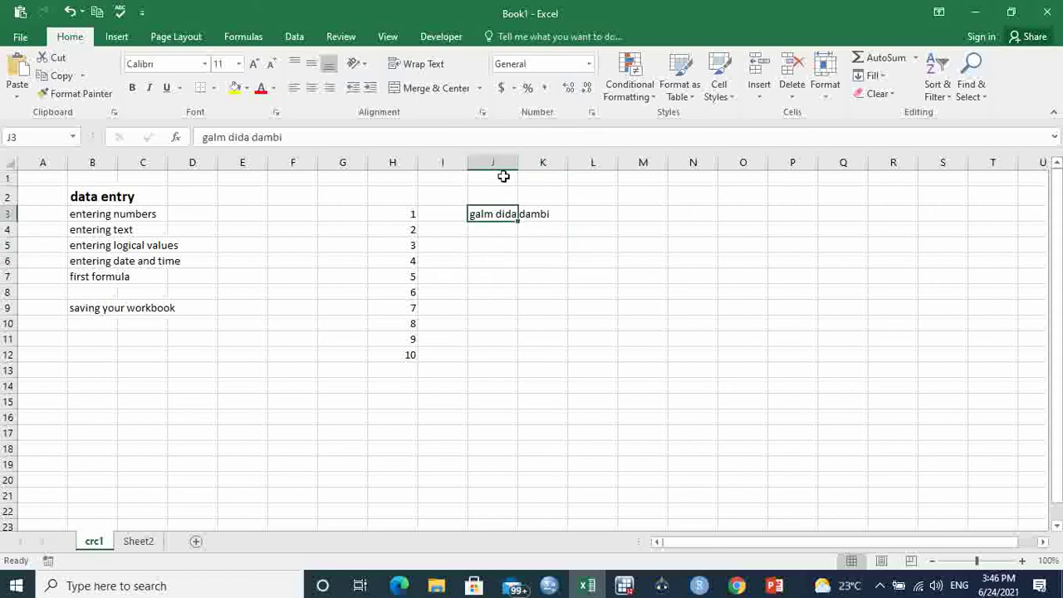
drag(516, 164, 562, 164)
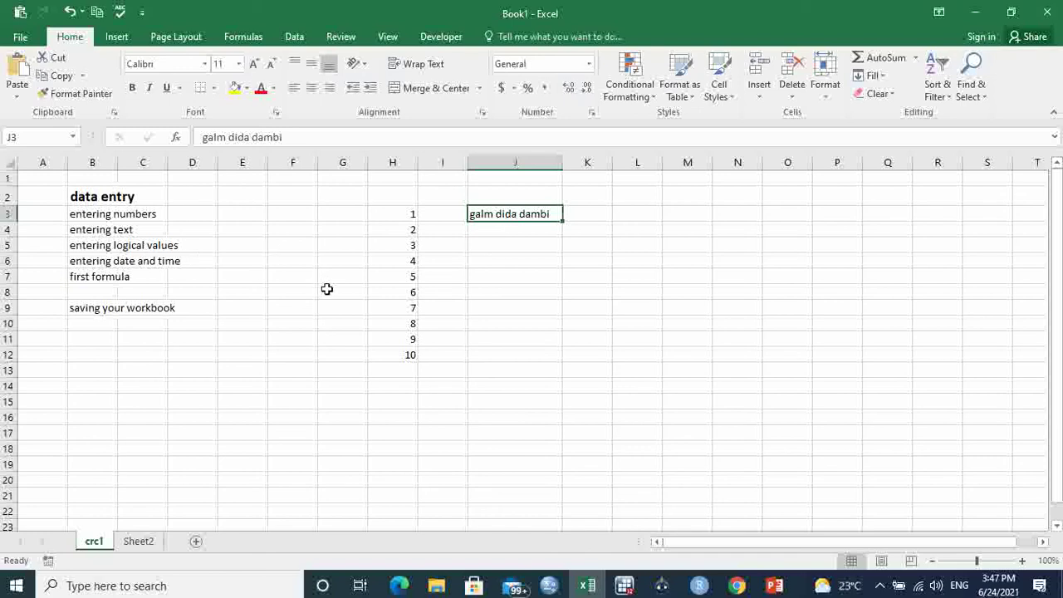
- Widen column J slightly more and move the 'galm dida dambi' text from J3 to J4
click(471, 306)
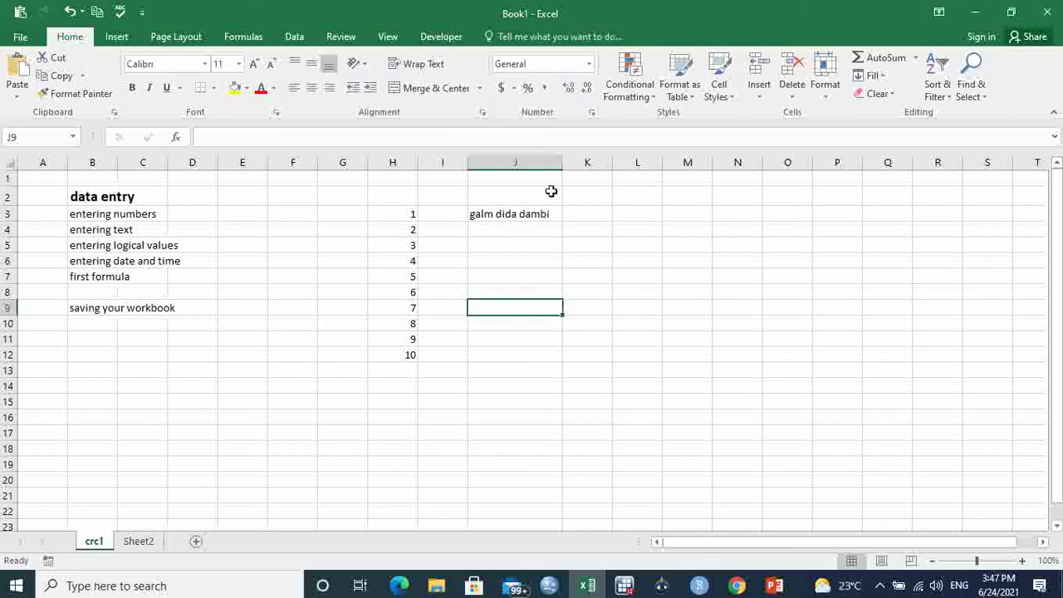
drag(562, 163, 570, 167)
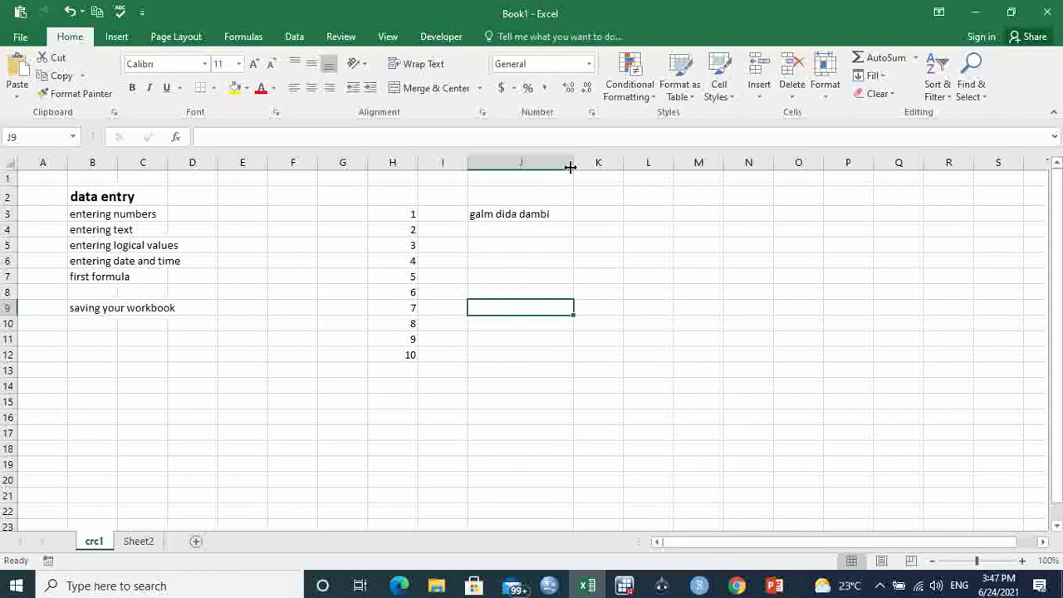
click(510, 214)
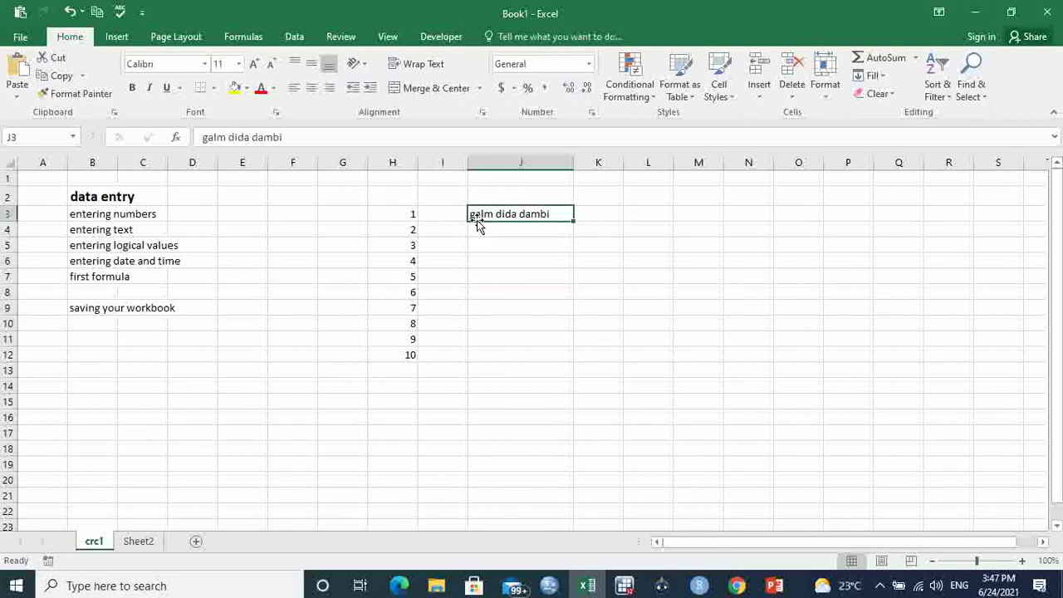
click(413, 215)
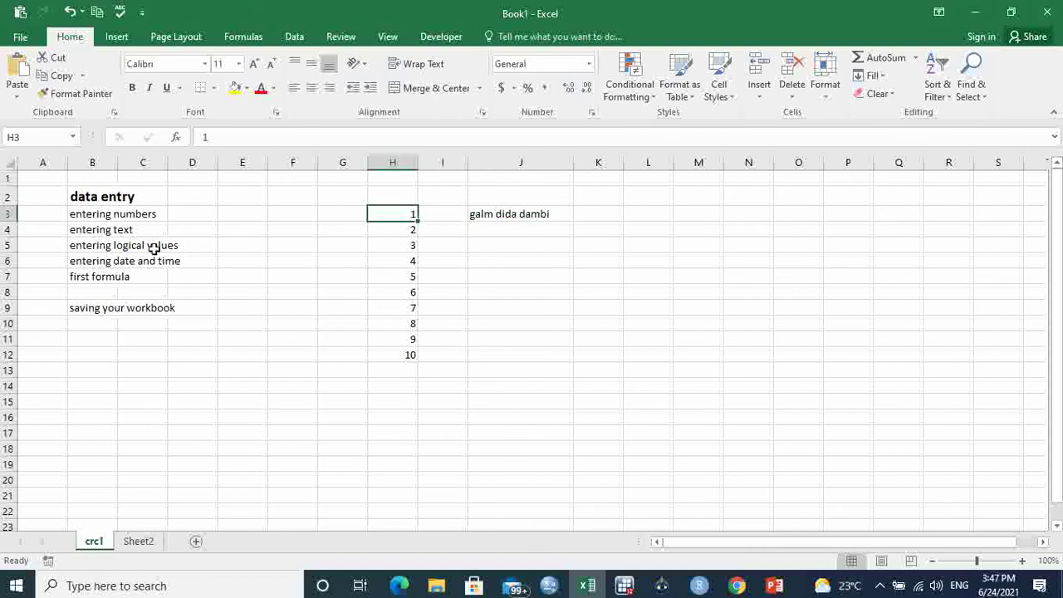
click(504, 243)
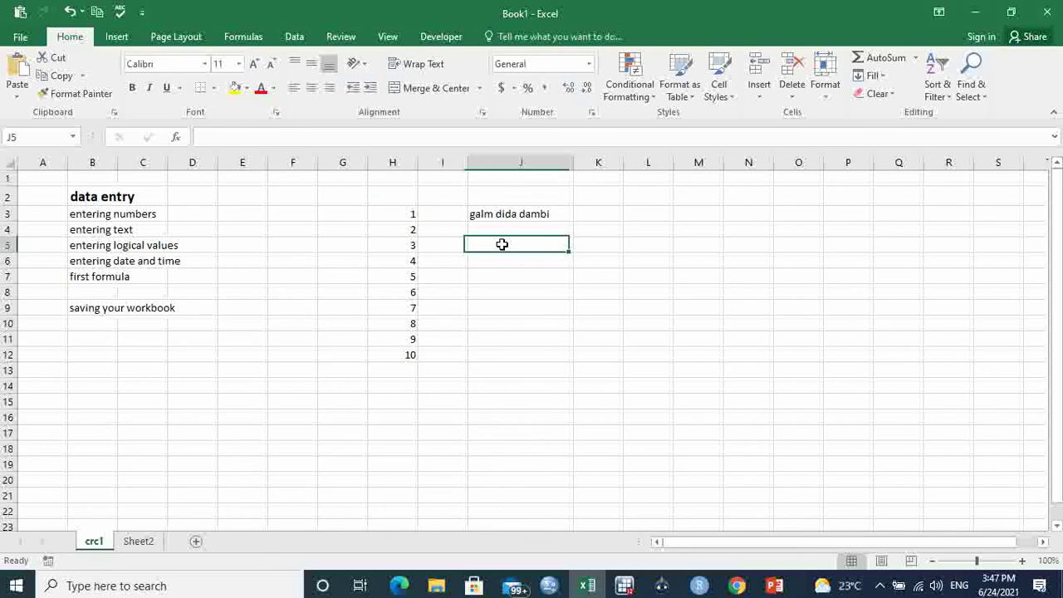
click(506, 216)
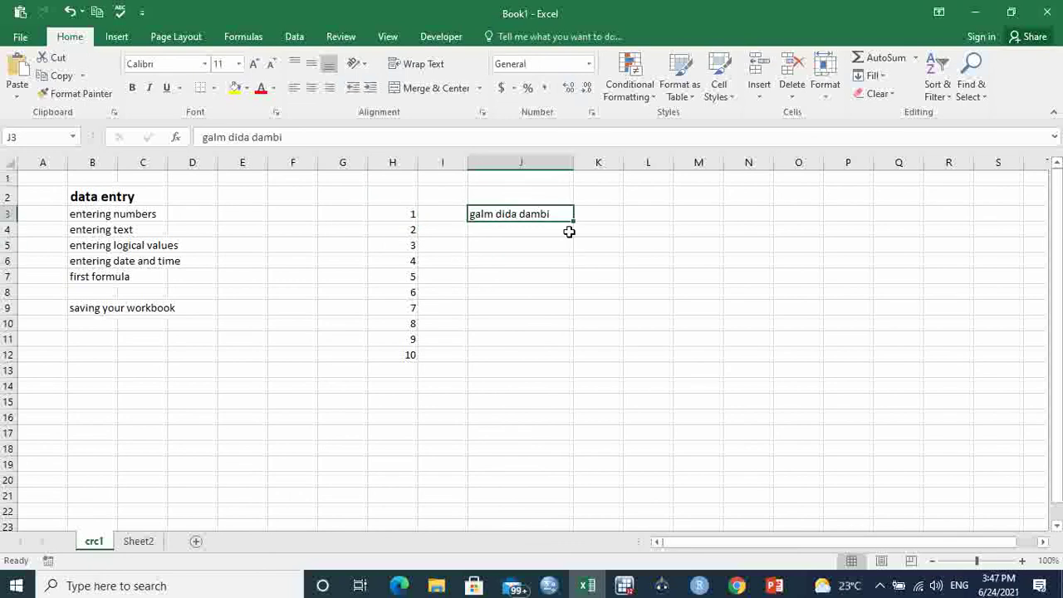
drag(565, 225, 565, 234)
click(528, 247)
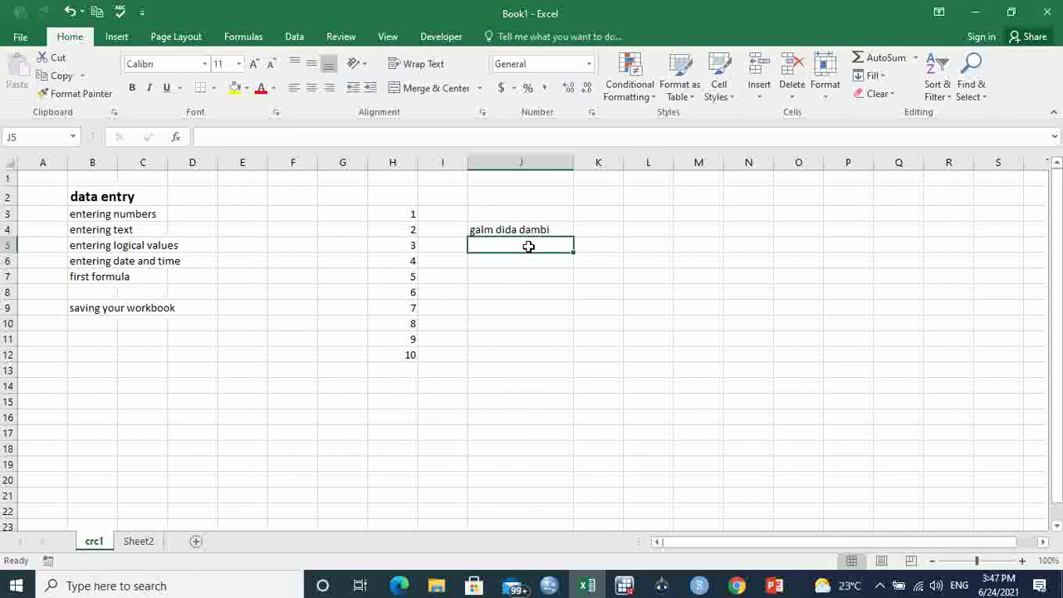
- Enter the logical value TRUE in J5 beside 'entering logical values'
text(true)
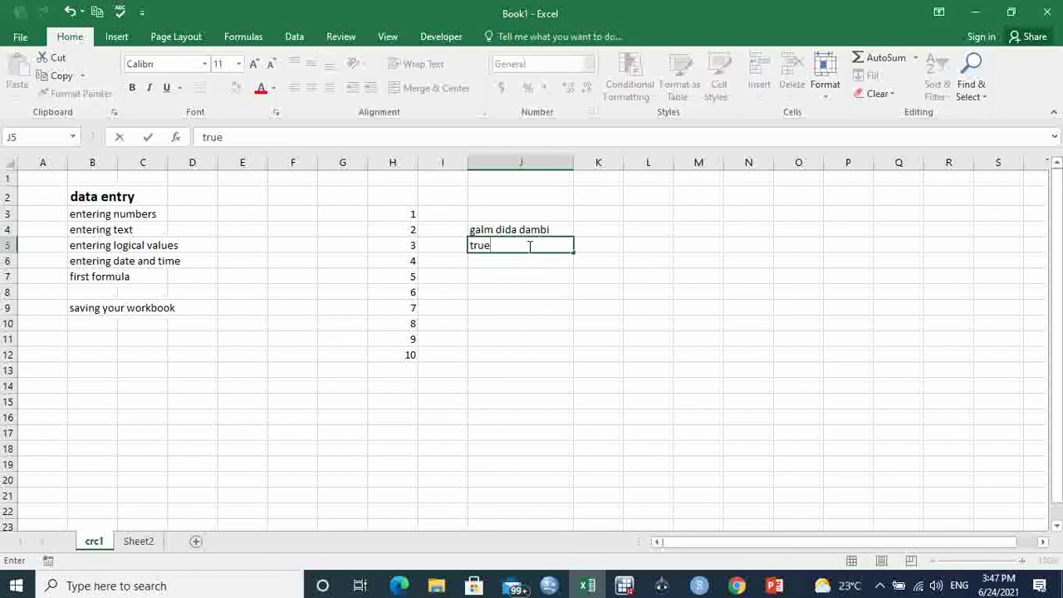
key(Return)
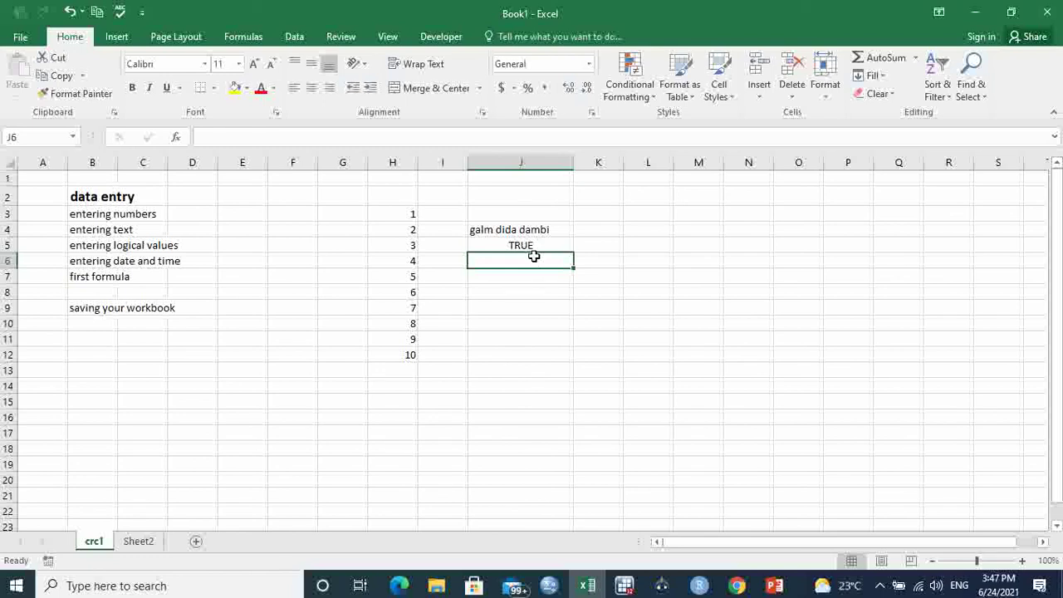
click(532, 248)
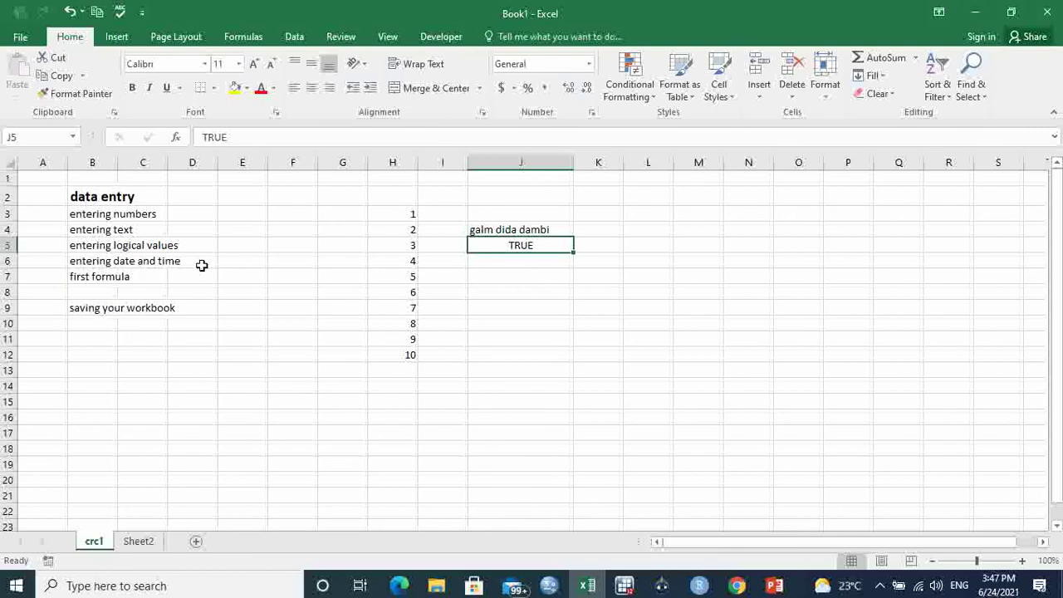
click(506, 282)
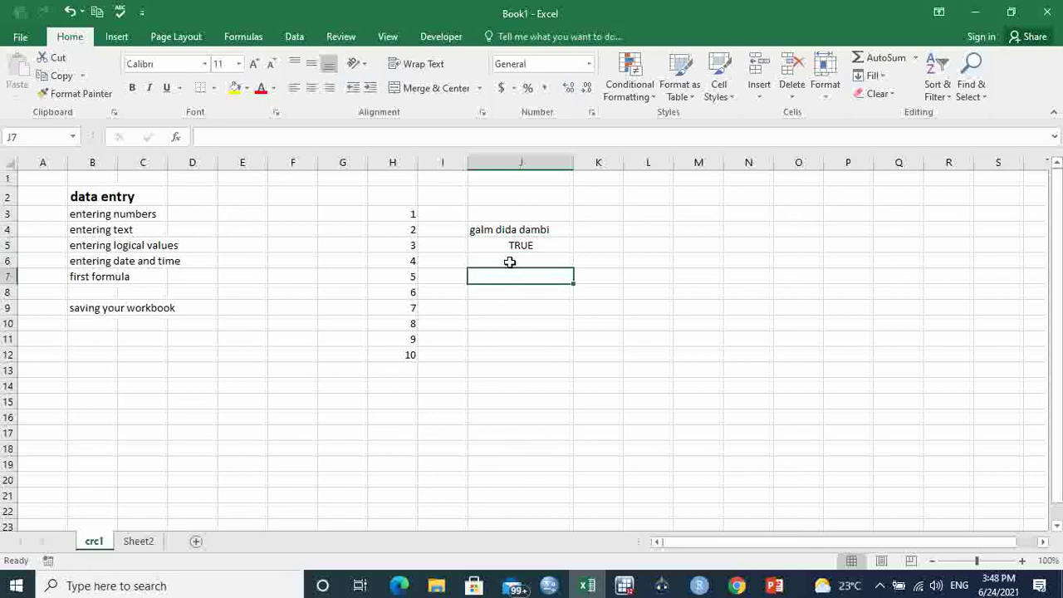
click(510, 262)
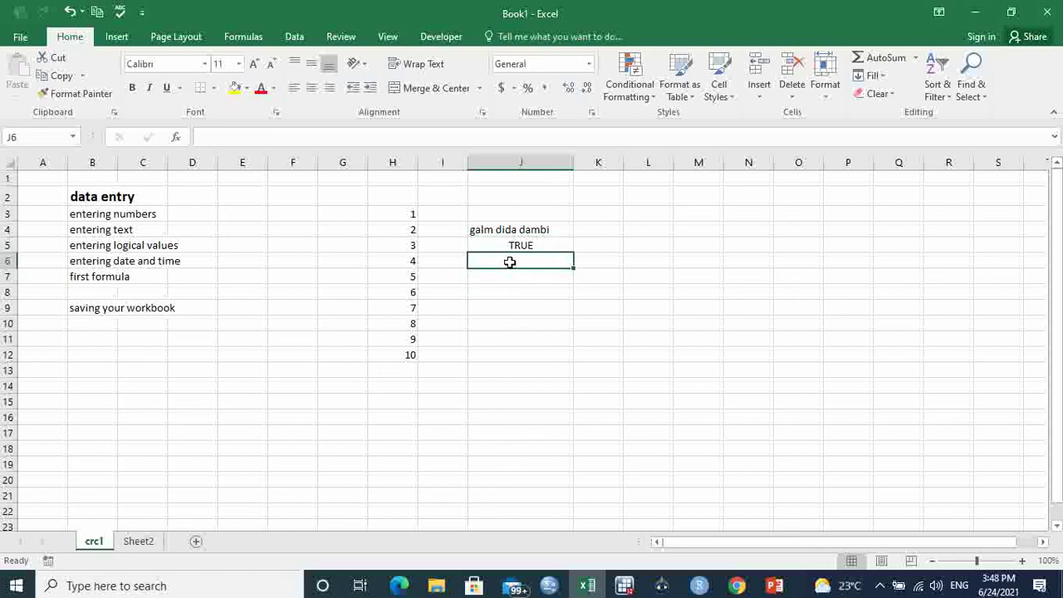
- Enter the date 6/24/2021 in J6 and return to J8
text(6/24/2)
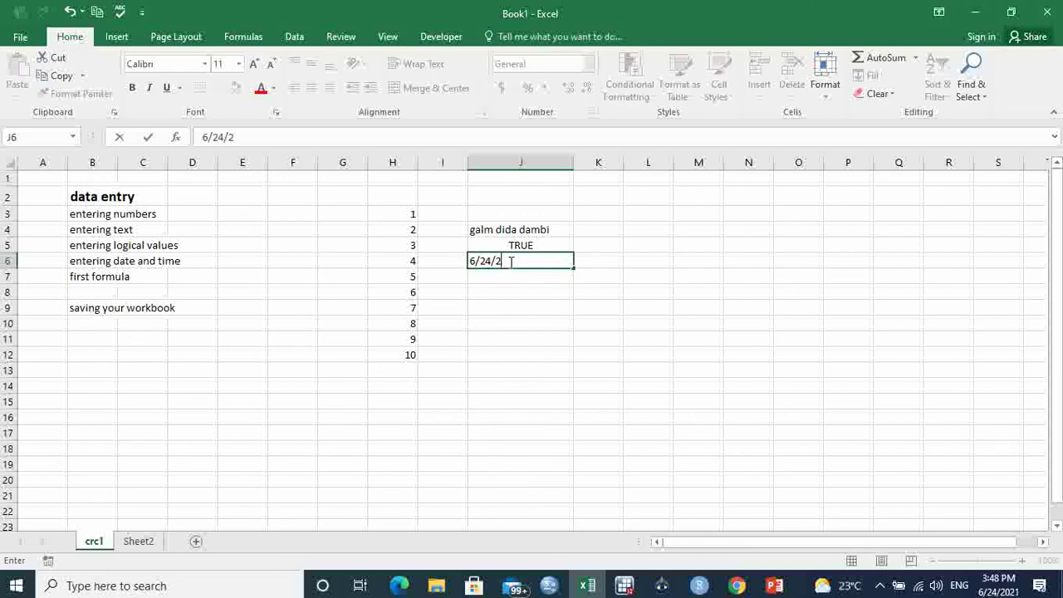
text(021)
key(Return)
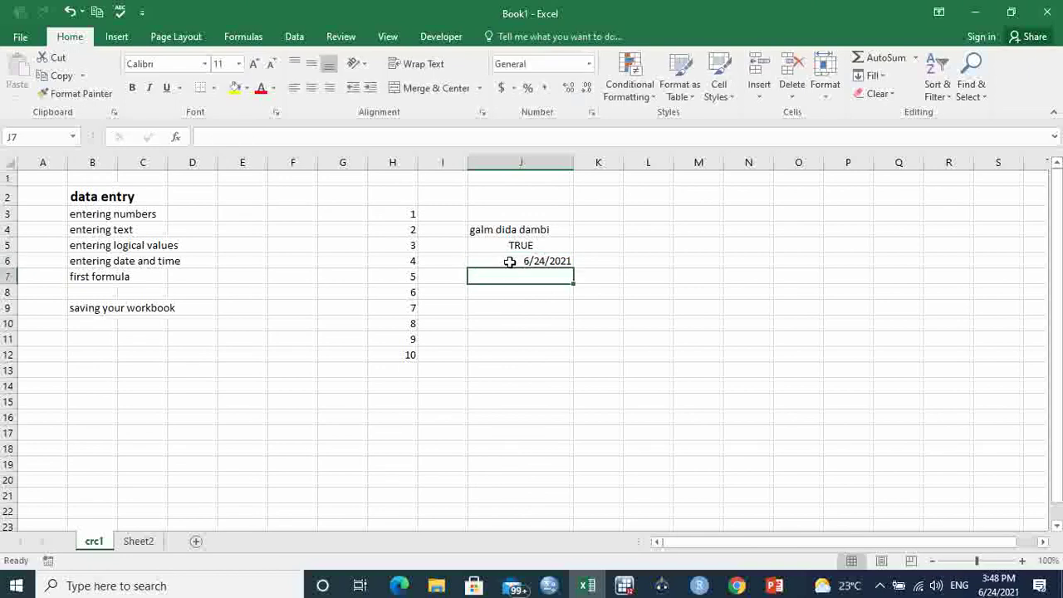
click(528, 264)
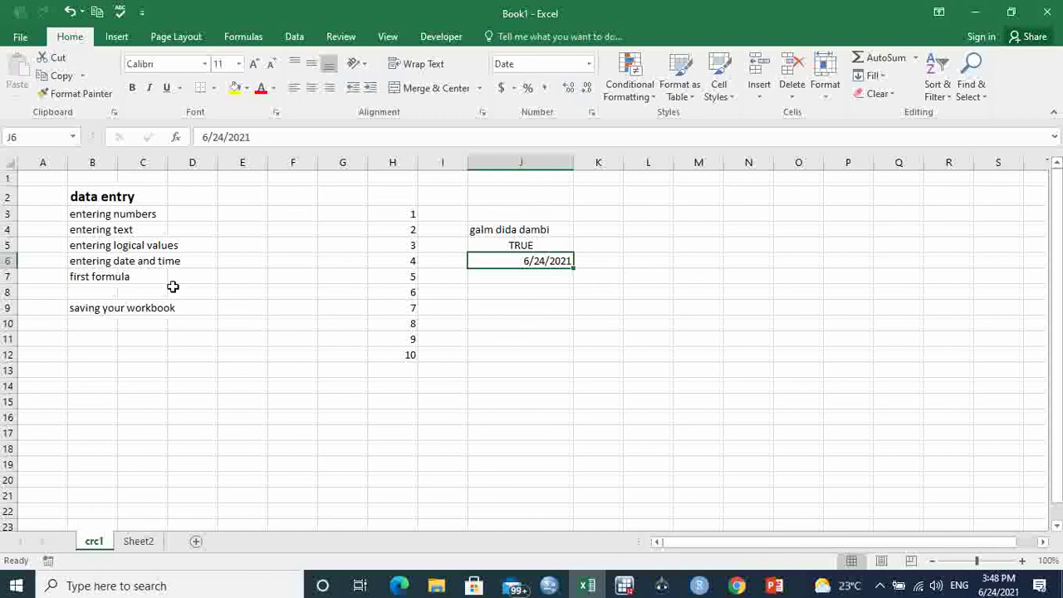
click(519, 296)
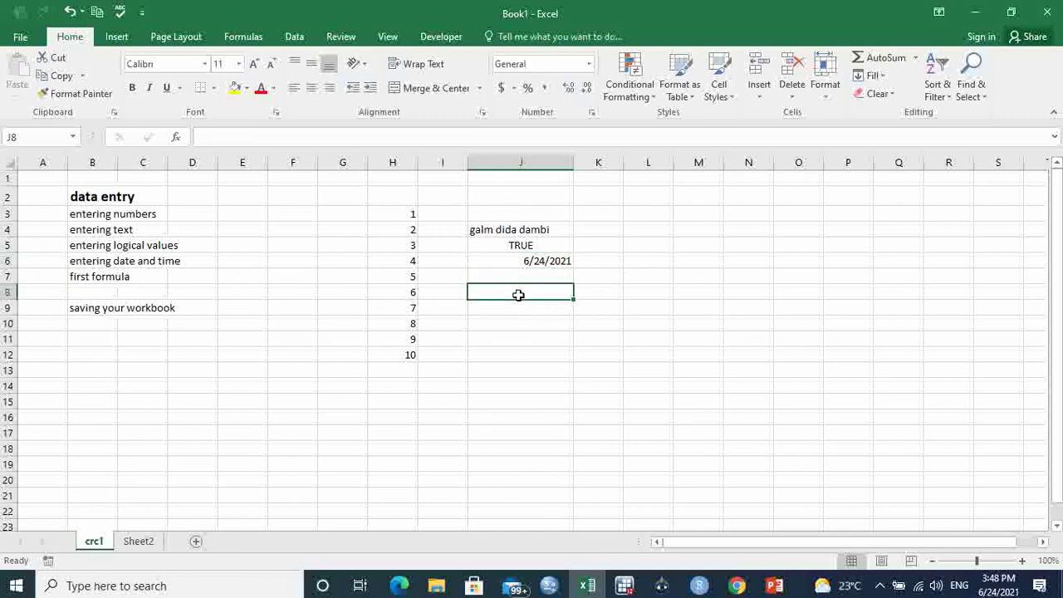
click(501, 232)
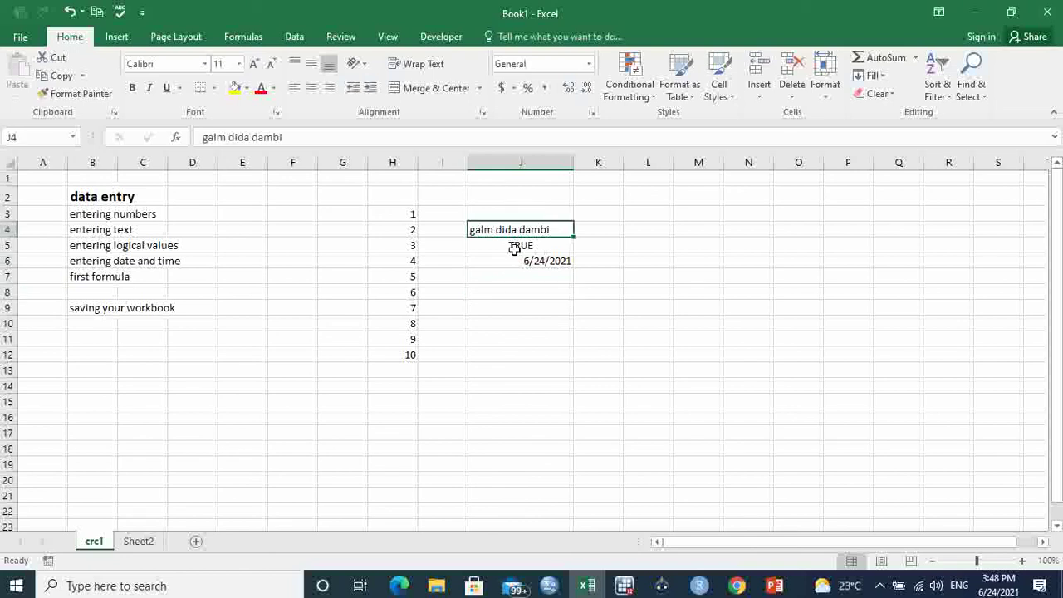
click(514, 294)
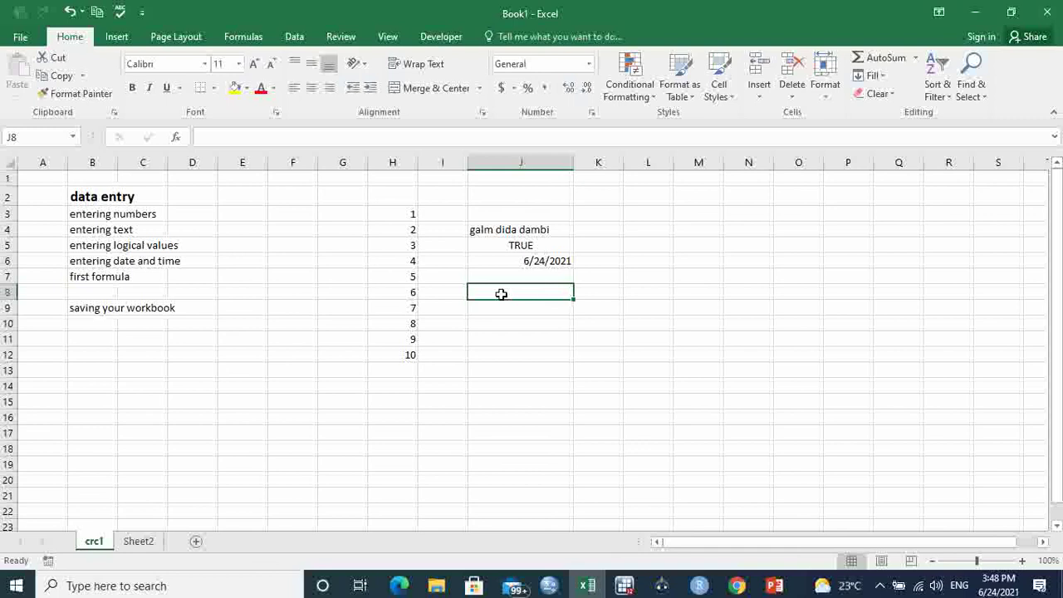
text(=)
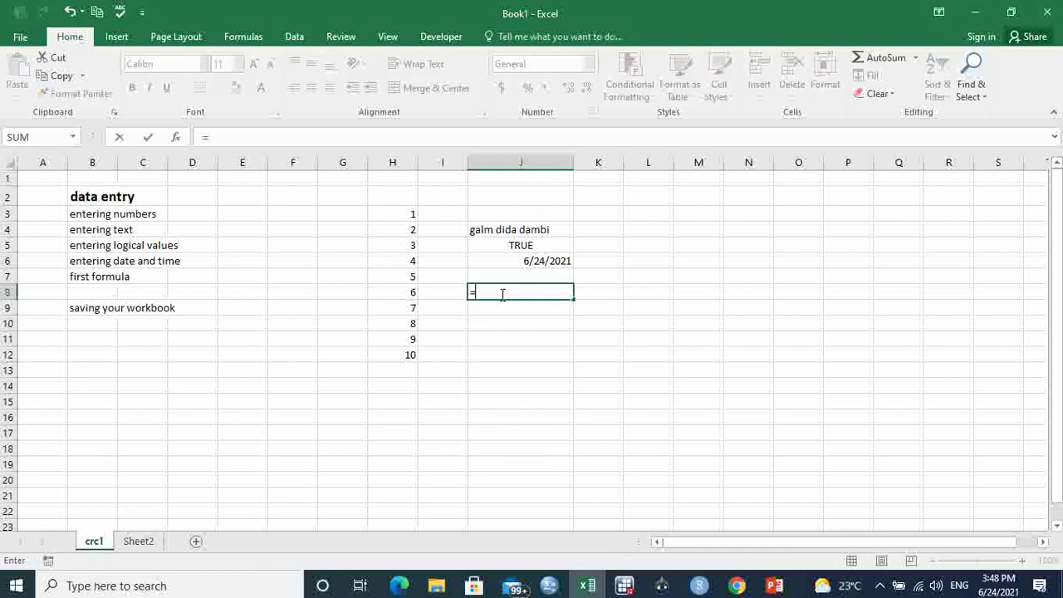
text(prope)
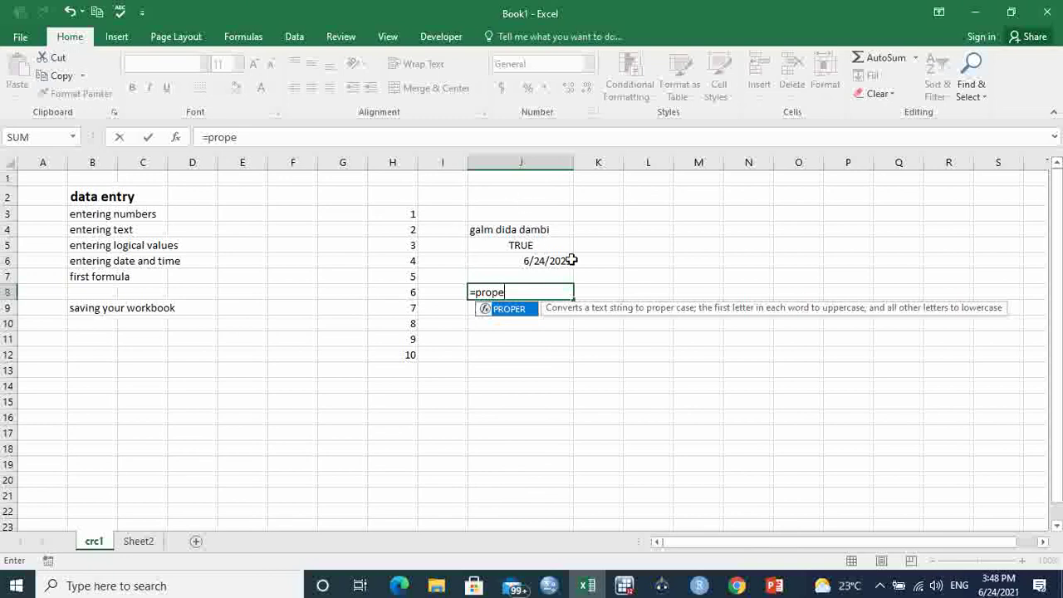
key(Tab)
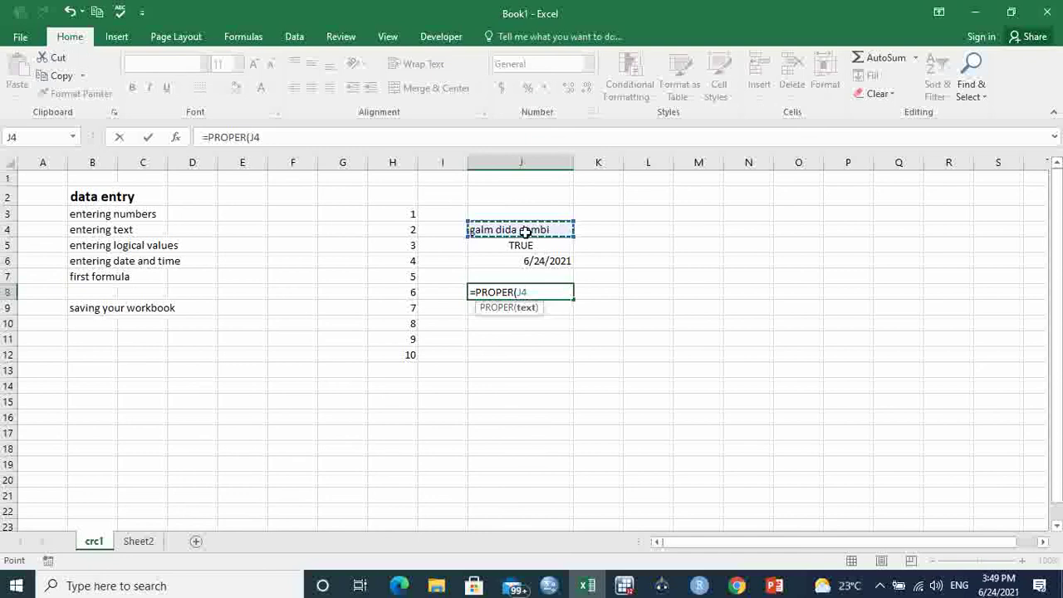
key(Return)
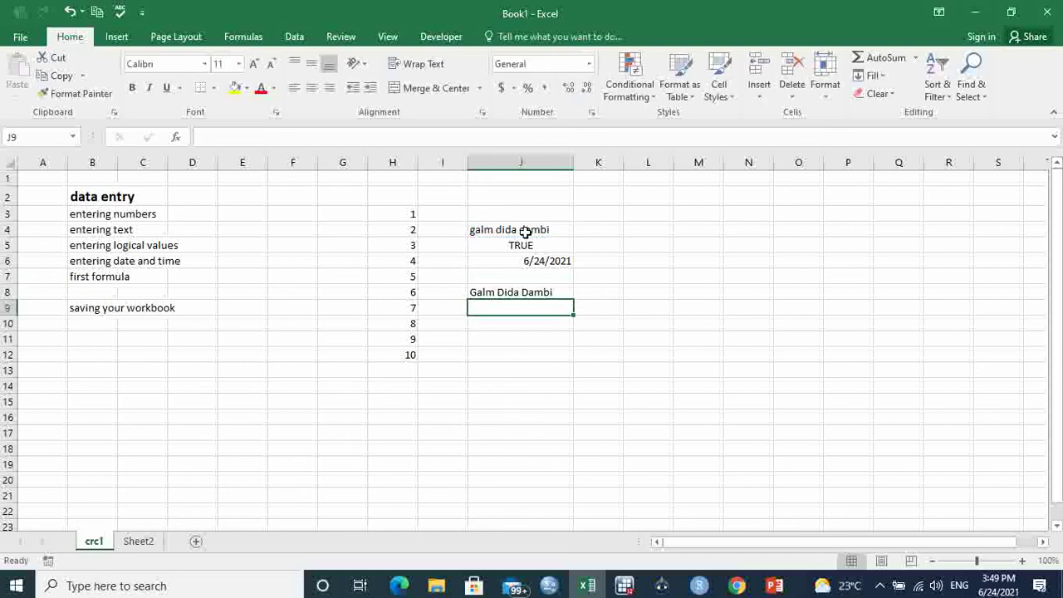
click(516, 292)
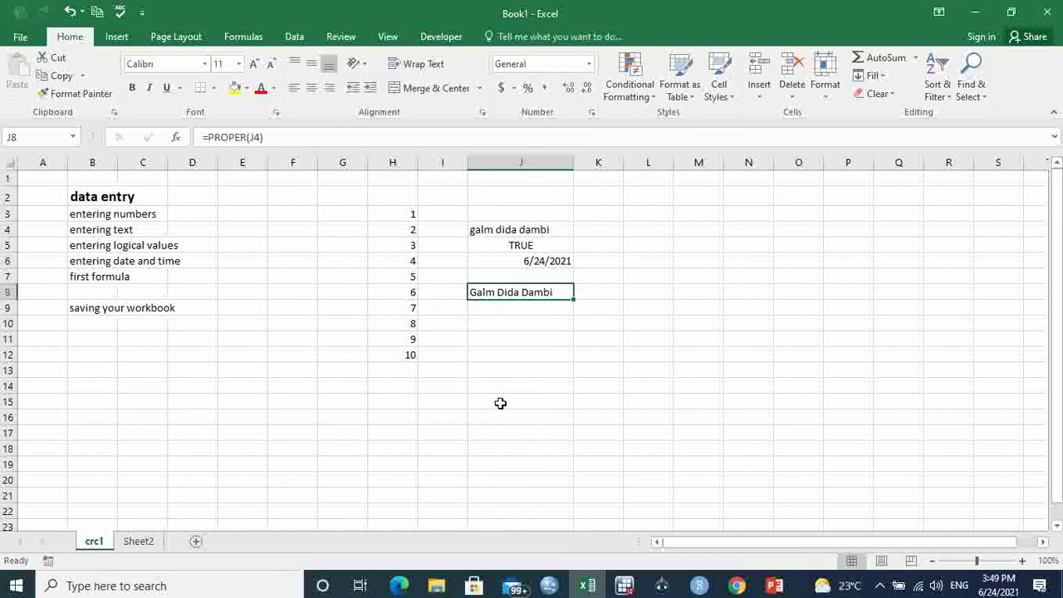
click(407, 374)
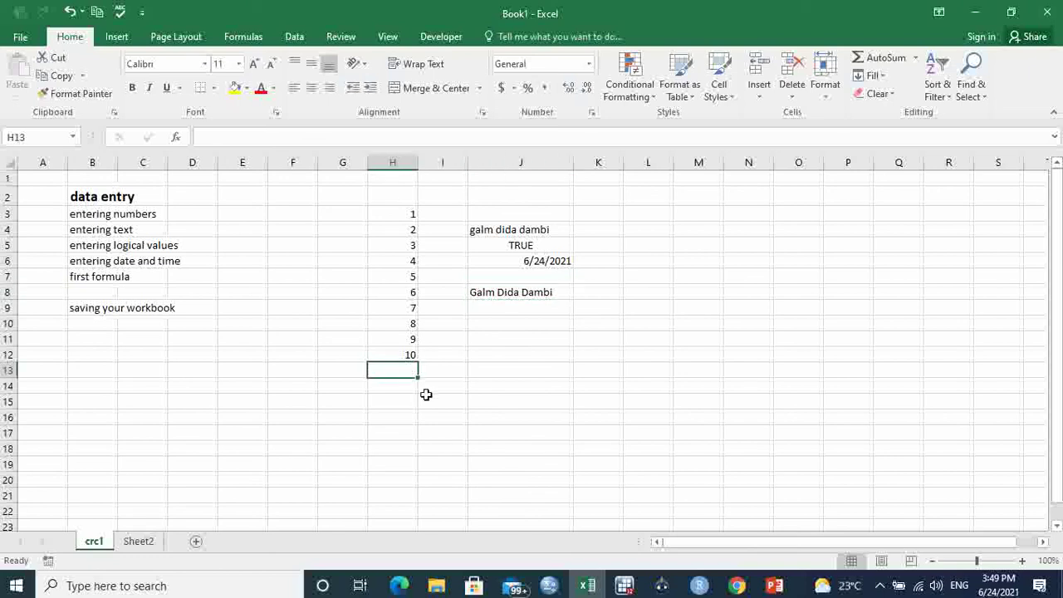
click(408, 392)
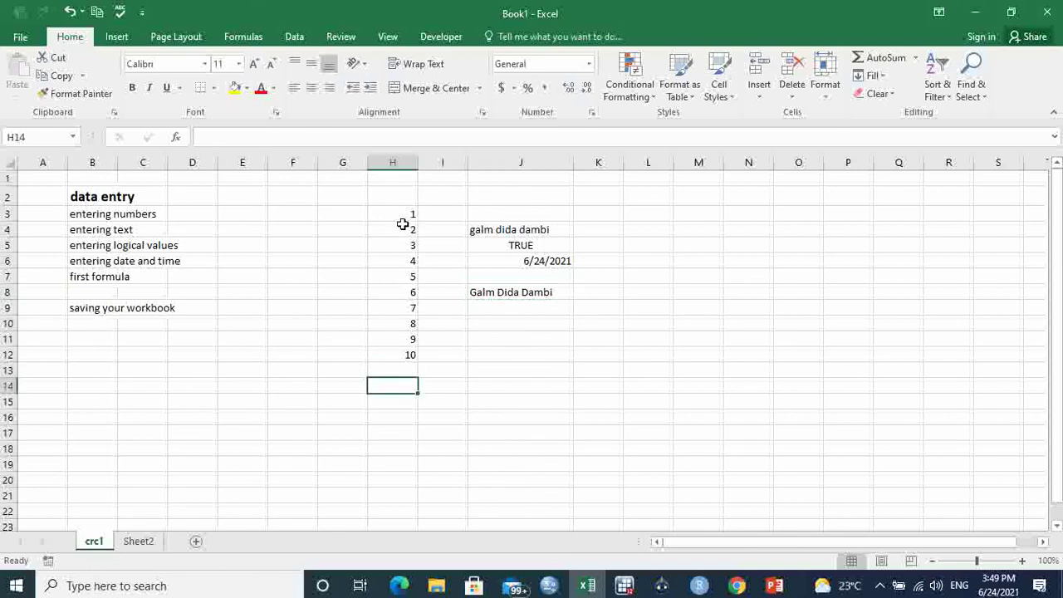
drag(404, 220, 409, 332)
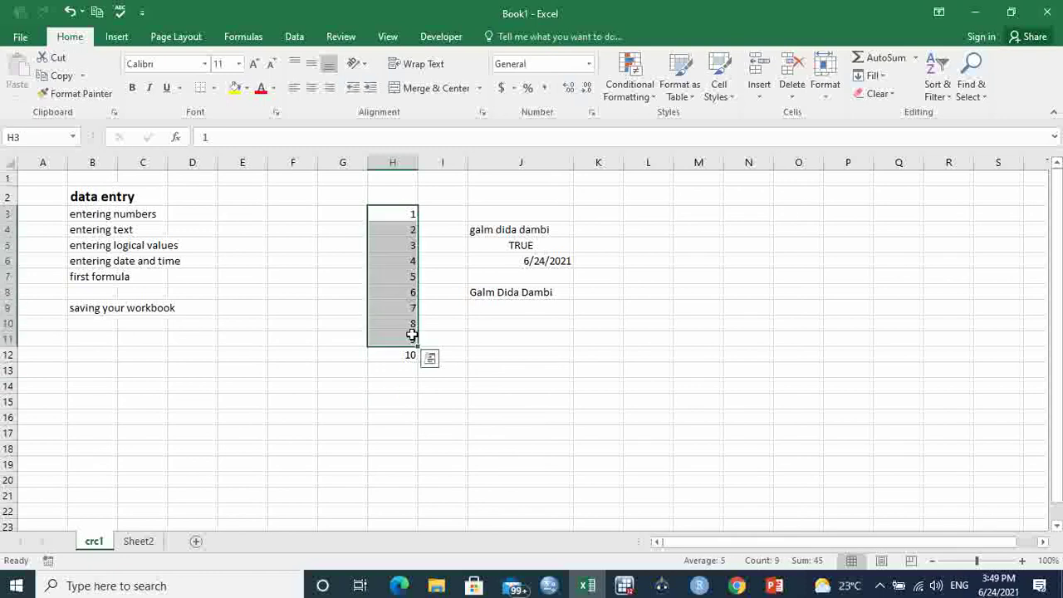
click(482, 334)
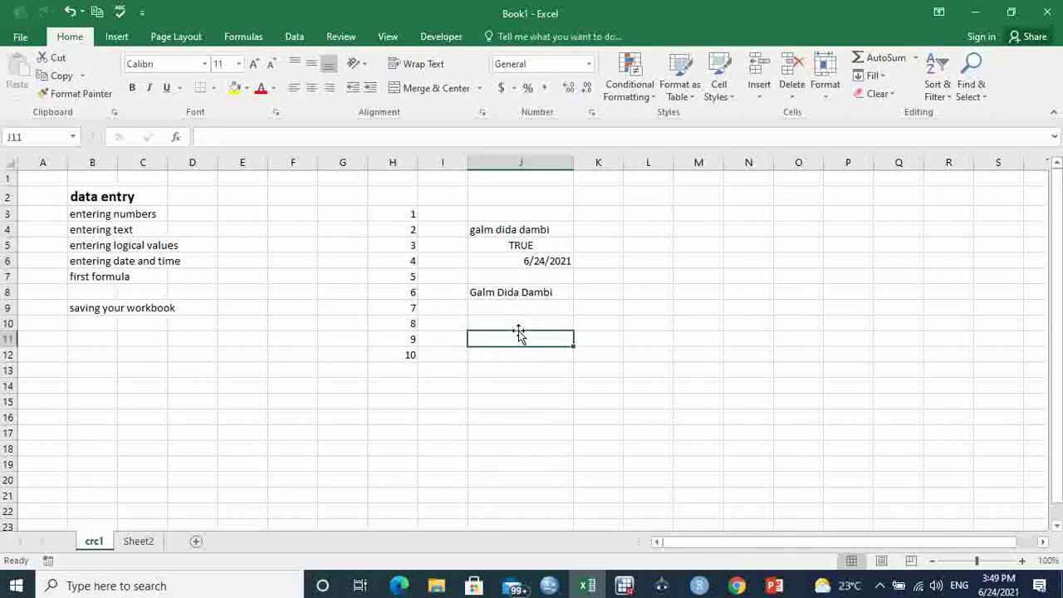